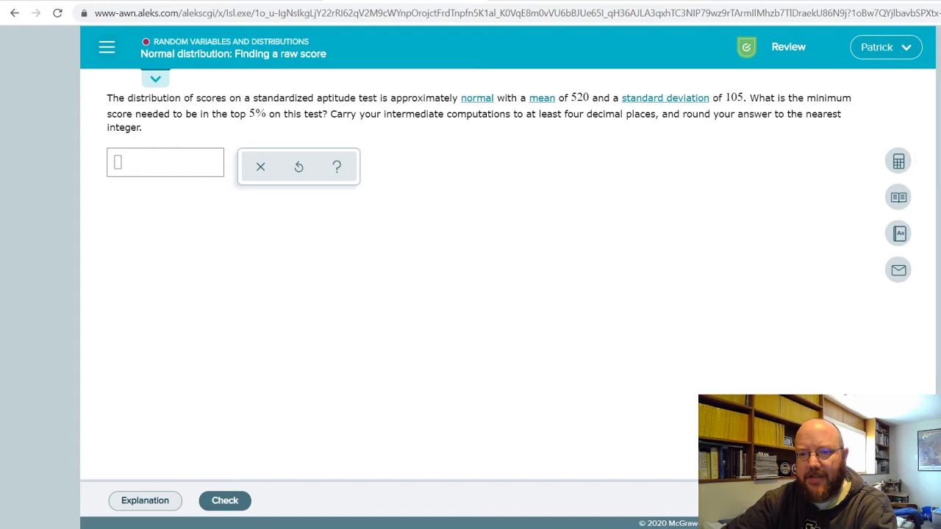
Open the ALEKS Calculator next to the mean 520, SD 105, top 5% raw-score problem.
{"action": "left_click", "coordinate": [898, 161]}
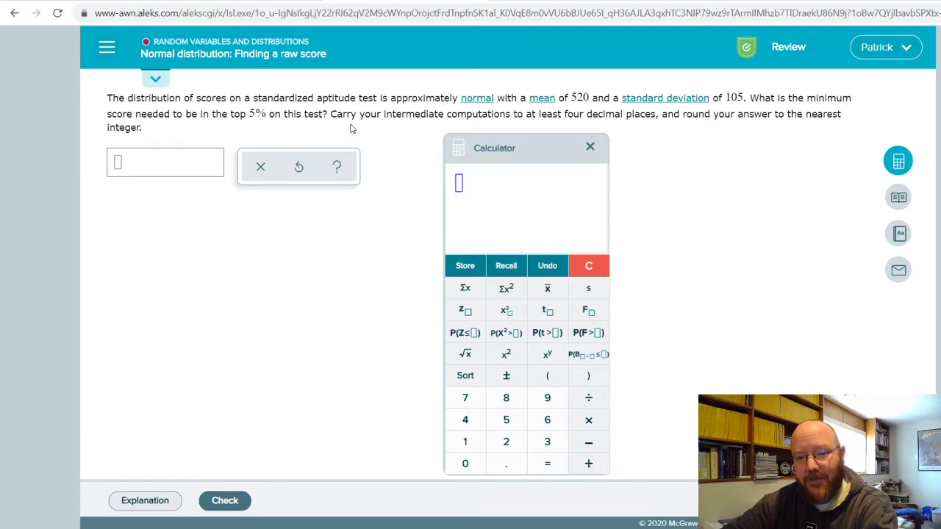
Evaluate z for the .05 upper-tail area in the calculator, getting 1.6448536279.
{"action": "left_click_drag", "start_coordinate": [513, 148], "coordinate": [552, 149]}
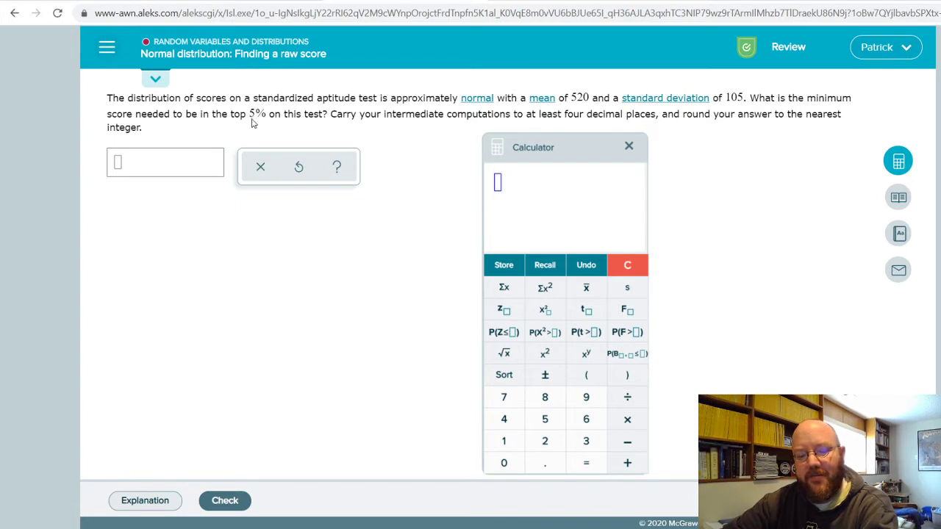
{"action": "left_click", "coordinate": [500, 311]}
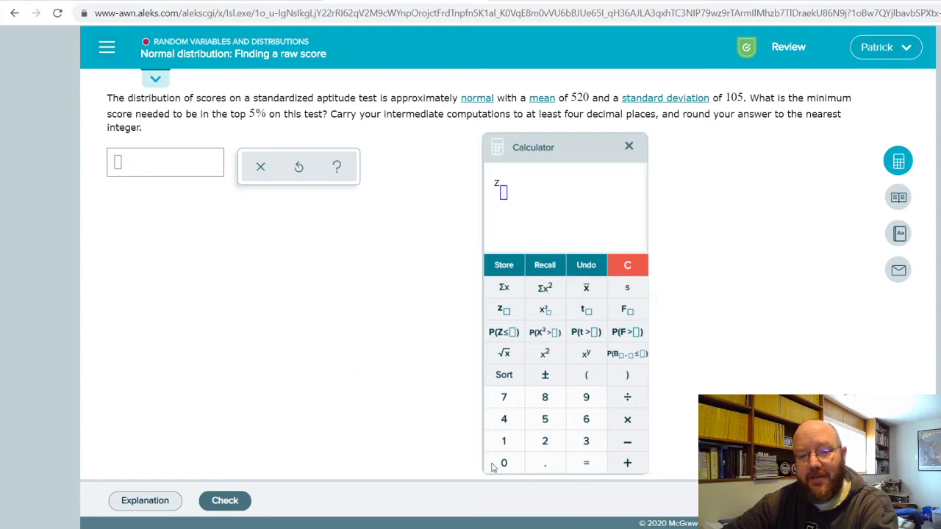
{"action": "left_click", "coordinate": [547, 467]}
{"action": "left_click", "coordinate": [501, 463]}
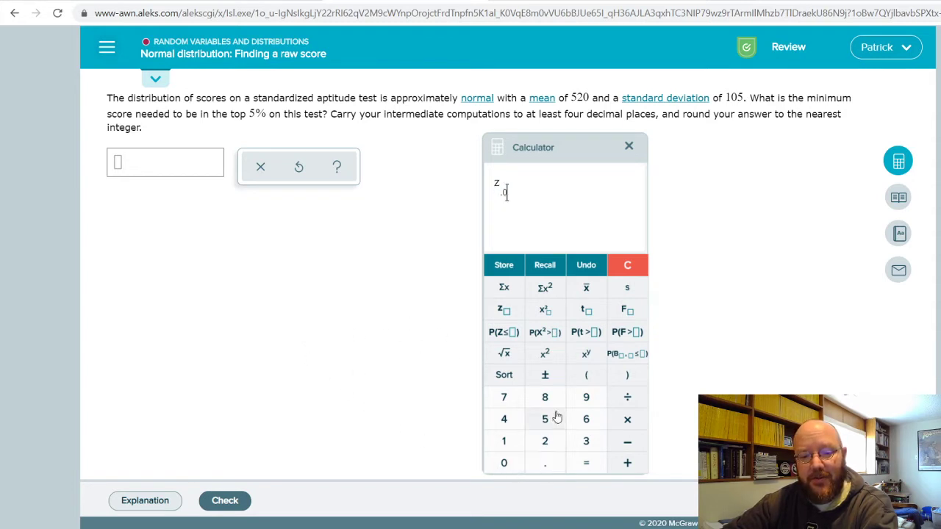
{"action": "left_click", "coordinate": [546, 417]}
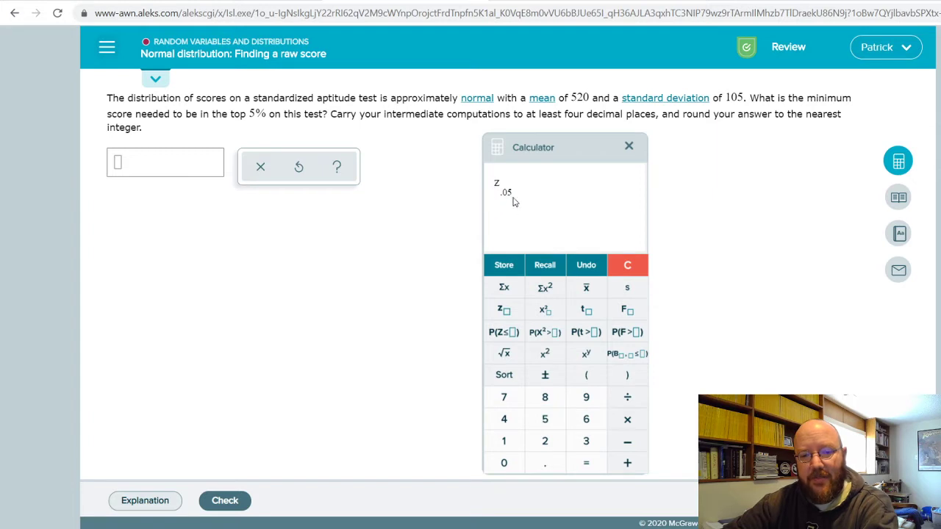
{"action": "left_click", "coordinate": [588, 463]}
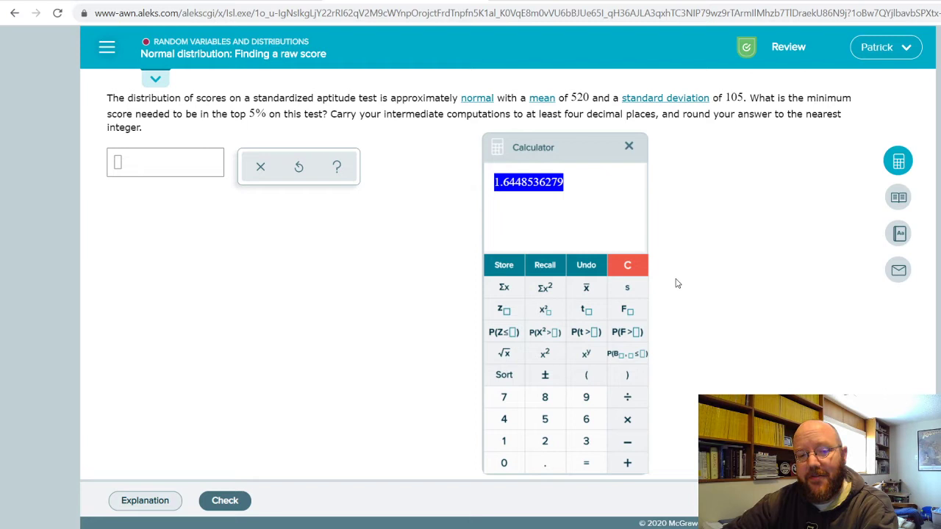
Multiply the z-value 1.6448536279 by the standard deviation 105.
{"action": "left_click", "coordinate": [627, 419]}
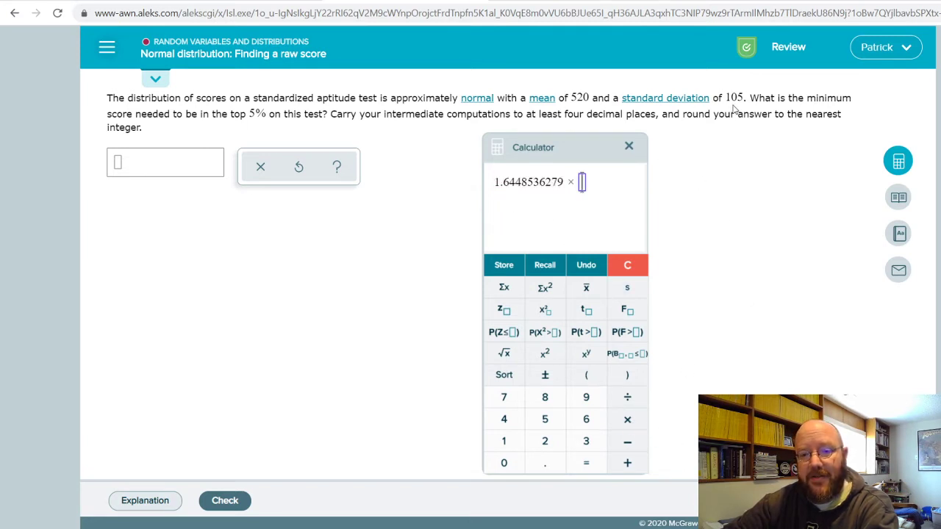
{"action": "left_click", "coordinate": [503, 441]}
{"action": "left_click", "coordinate": [504, 463]}
{"action": "left_click", "coordinate": [545, 397]}
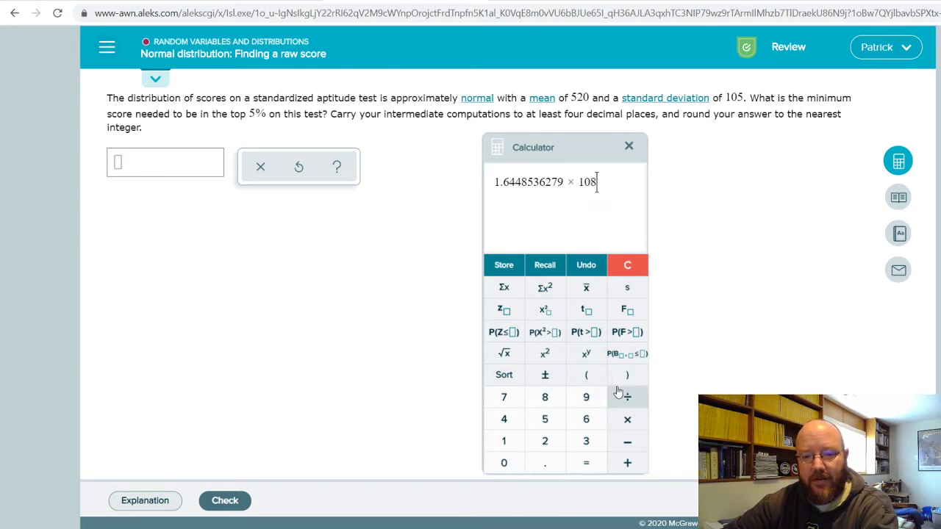
{"action": "key", "text": "BackSpace"}
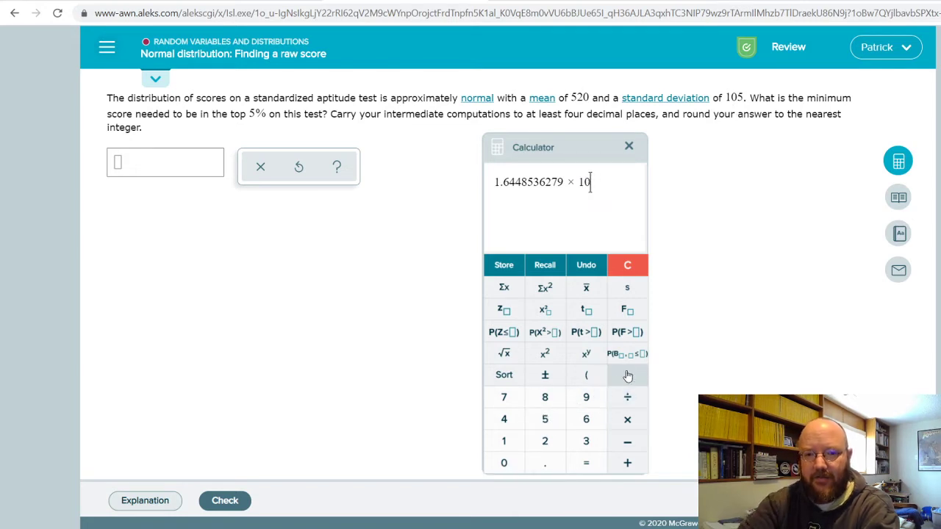
{"action": "left_click", "coordinate": [546, 419]}
{"action": "left_click", "coordinate": [593, 464]}
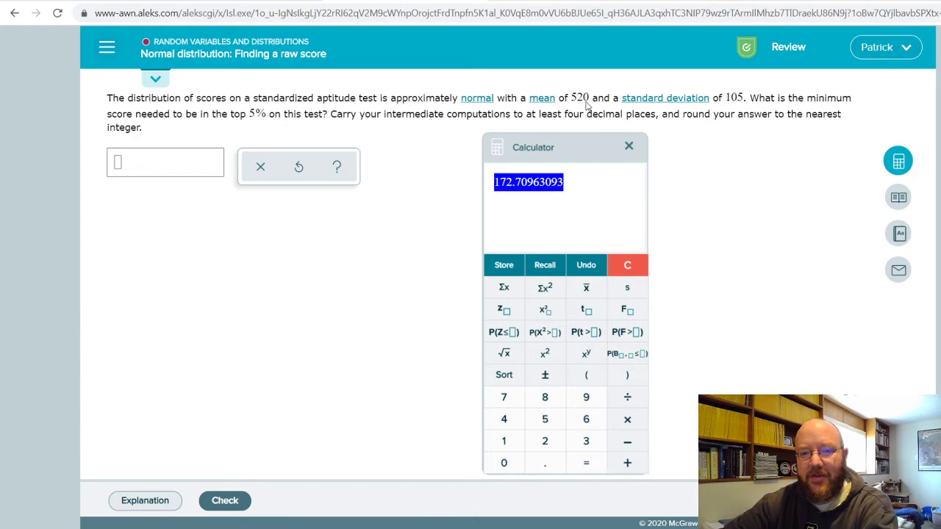
Add the mean 520 to the product, giving 692.70963093.
{"action": "left_click", "coordinate": [627, 463]}
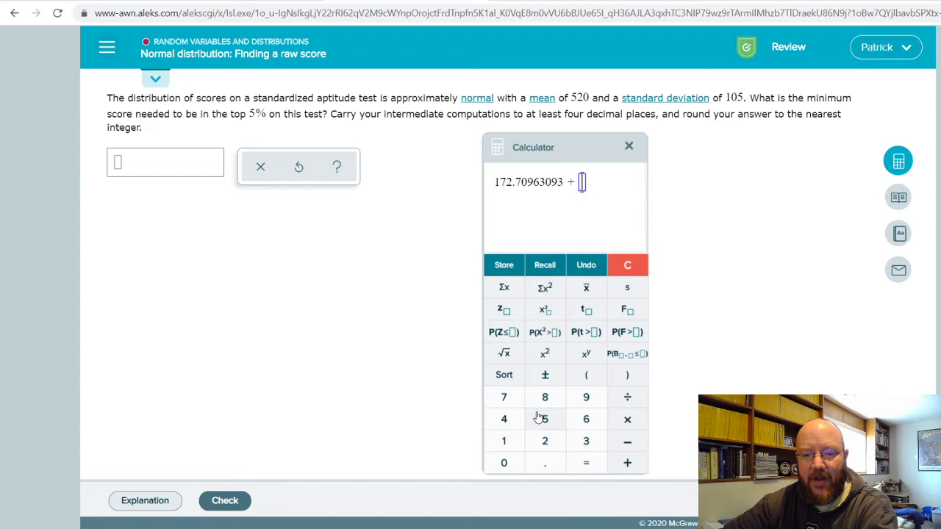
{"action": "left_click", "coordinate": [545, 419]}
{"action": "left_click", "coordinate": [544, 441]}
{"action": "left_click", "coordinate": [503, 463]}
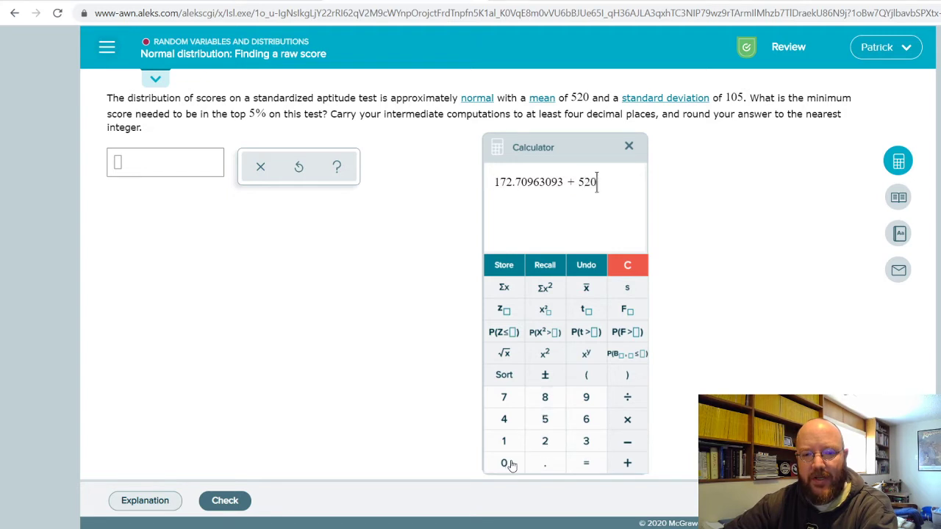
{"action": "left_click", "coordinate": [581, 469]}
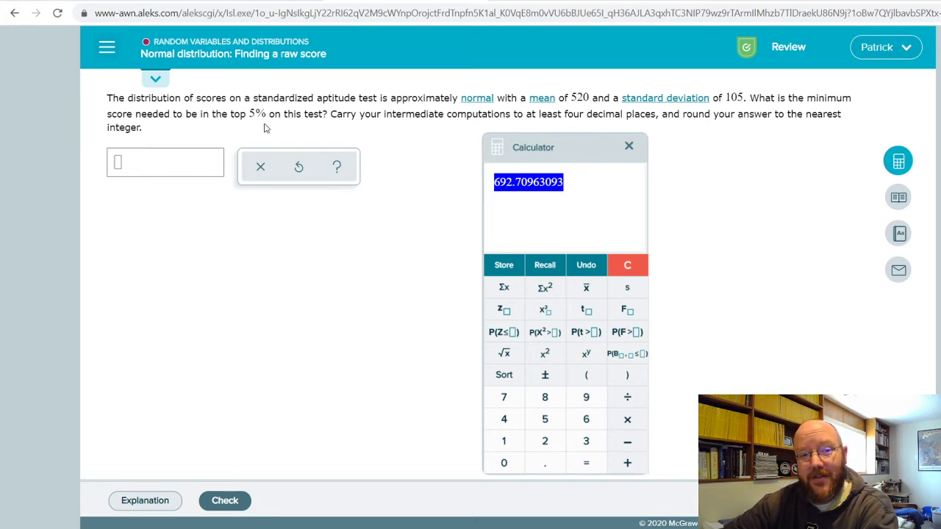
Enter 693 in the answer box and check it, getting Correct.
{"action": "left_click", "coordinate": [119, 167]}
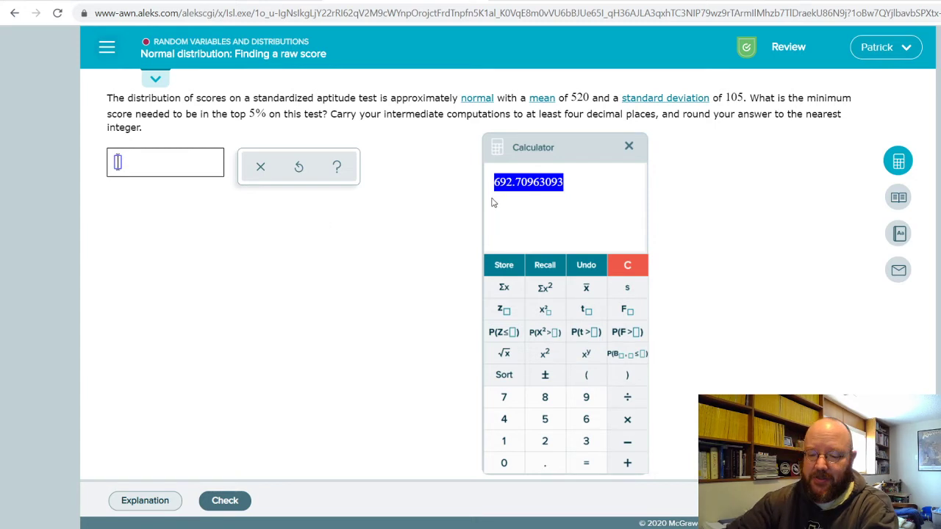
{"action": "type", "text": "693"}
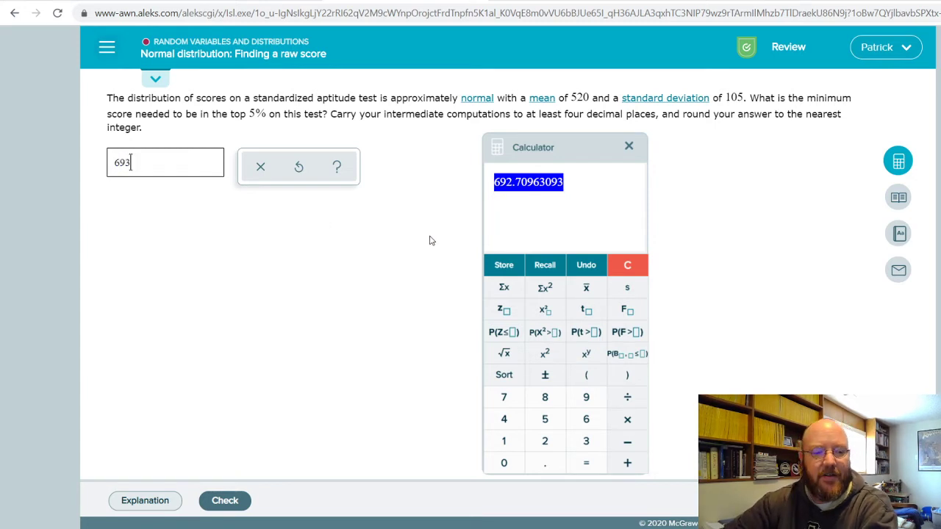
{"action": "left_click", "coordinate": [240, 505]}
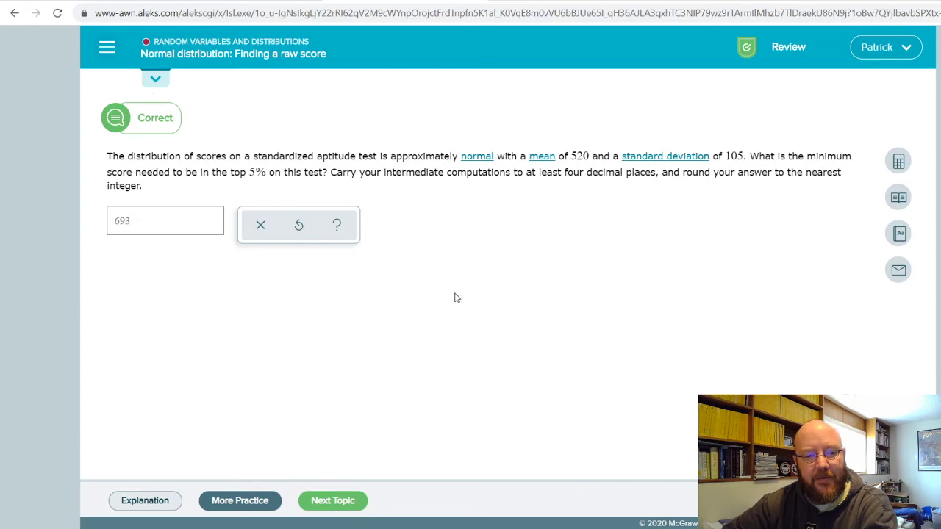
Open the Explanation and scroll through the z0.05 ≈ 1.6449 working down to c ≈ 693.
{"action": "left_click", "coordinate": [144, 501]}
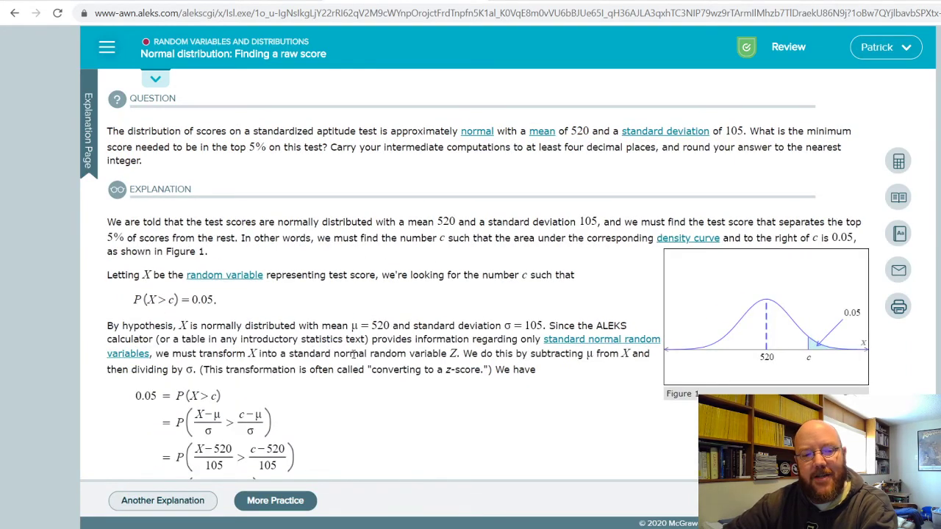
{"action": "scroll", "coordinate": [321, 311], "scroll_direction": "down", "scroll_amount": 3}
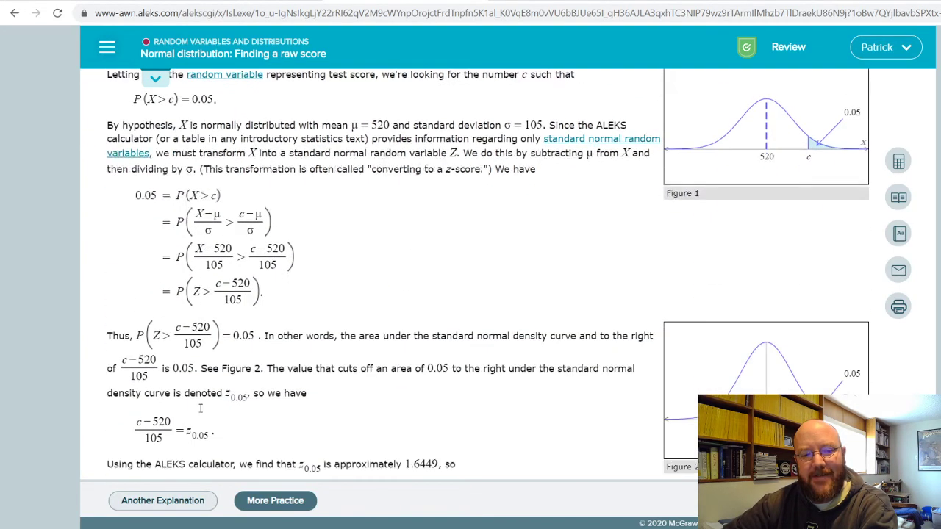
{"action": "scroll", "coordinate": [330, 391], "scroll_direction": "down", "scroll_amount": 2}
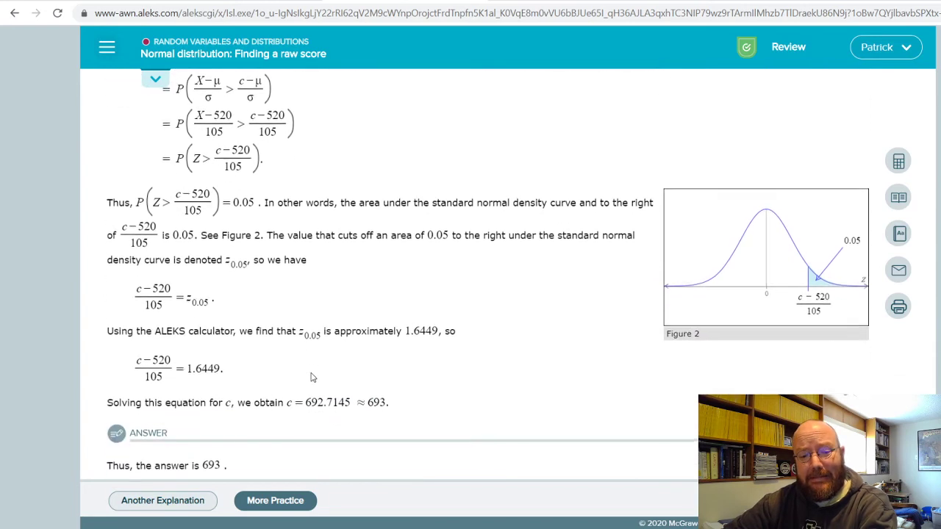
{"action": "scroll", "coordinate": [380, 368], "scroll_direction": "up", "scroll_amount": 4}
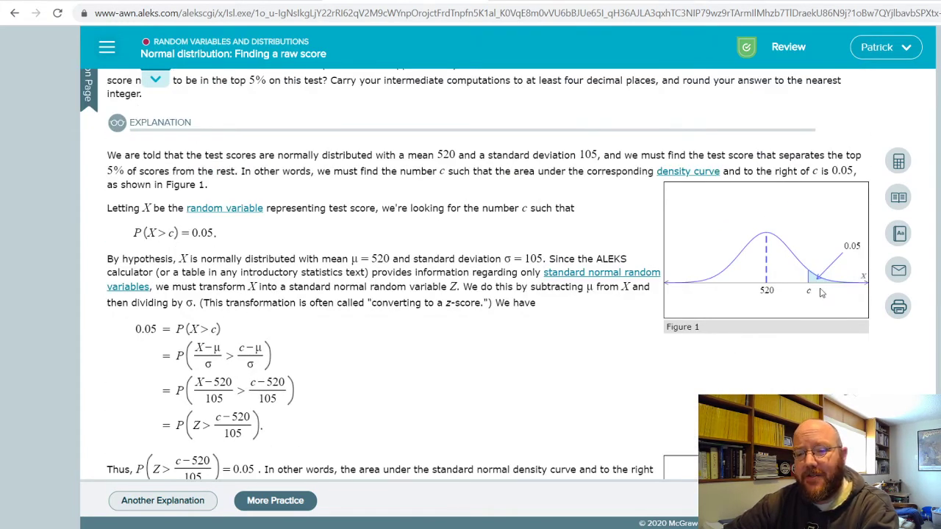
Reopen the calculator, clear a misordered entry, and evaluate z for 0.05 as 1.6448536279.
{"action": "left_click", "coordinate": [898, 161]}
{"action": "left_click_drag", "start_coordinate": [789, 143], "coordinate": [474, 128]}
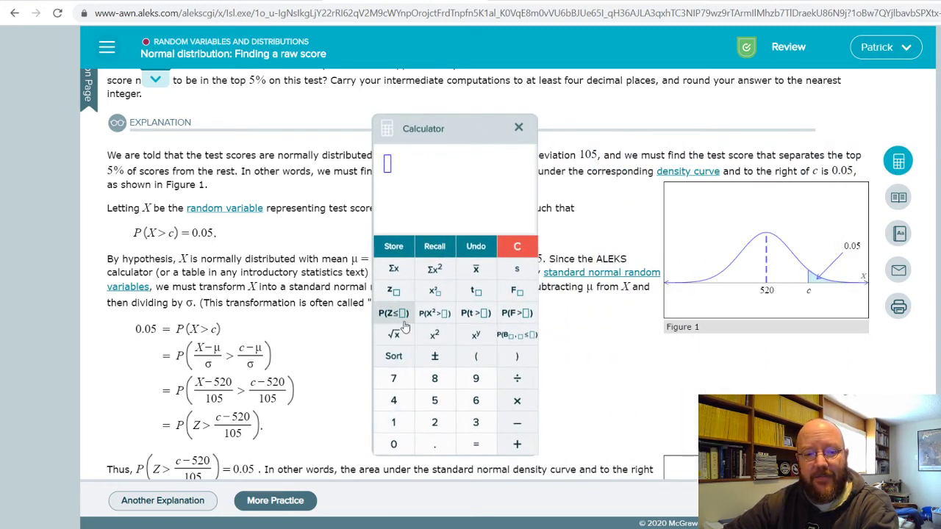
{"action": "left_click", "coordinate": [435, 444]}
{"action": "left_click", "coordinate": [394, 444]}
{"action": "left_click", "coordinate": [434, 400]}
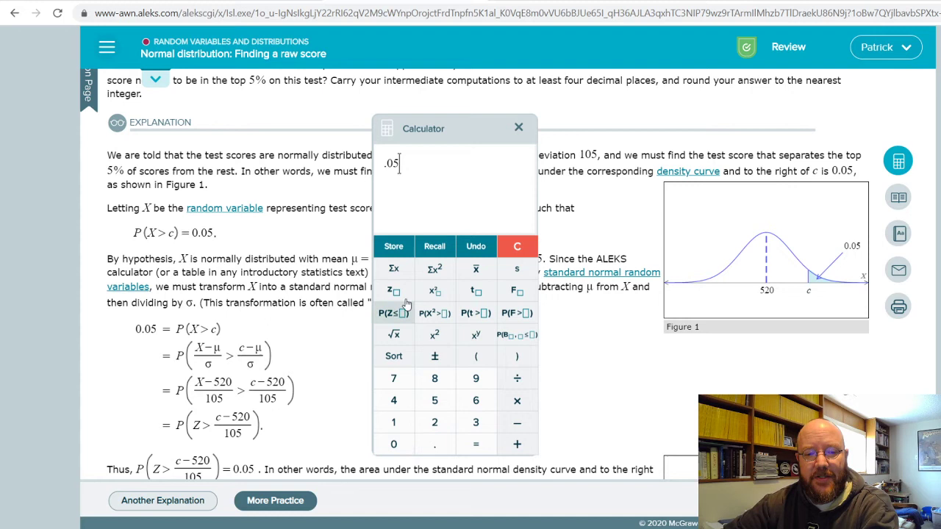
{"action": "left_click", "coordinate": [393, 291]}
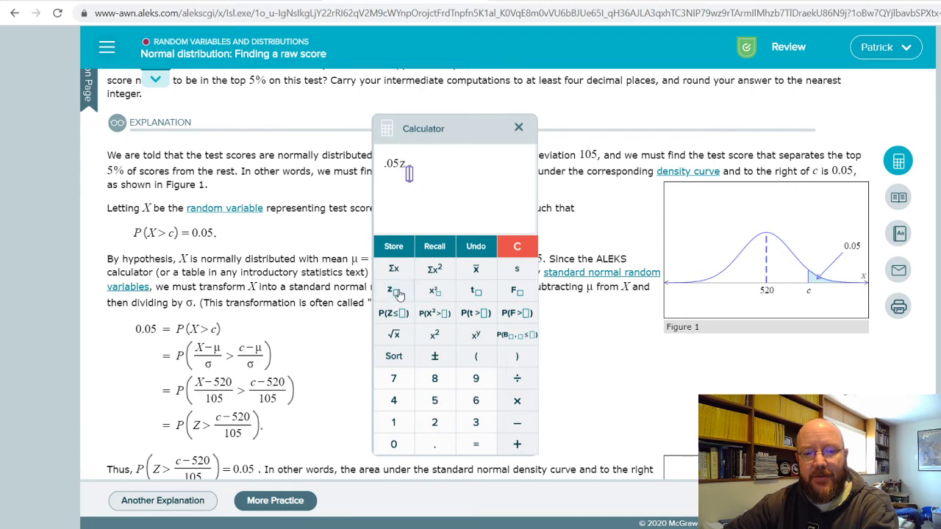
{"action": "left_click", "coordinate": [518, 248]}
{"action": "left_click", "coordinate": [393, 291]}
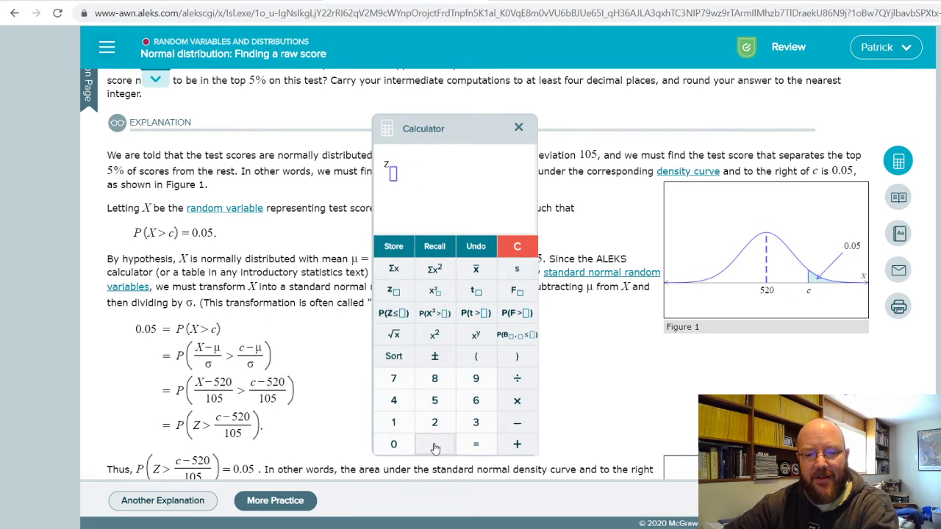
{"action": "left_click", "coordinate": [434, 444]}
{"action": "left_click", "coordinate": [393, 444]}
{"action": "left_click", "coordinate": [434, 400]}
{"action": "left_click", "coordinate": [475, 444]}
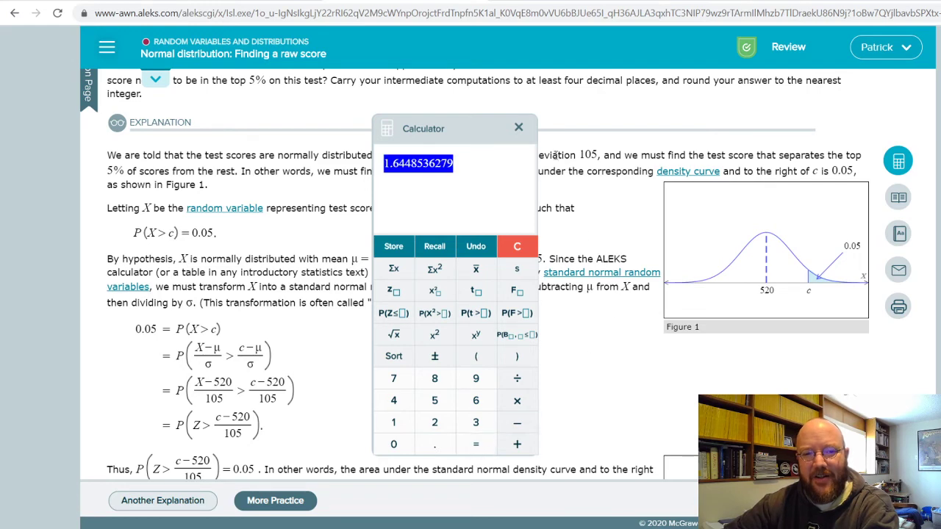
Compute 1.6448536279 × 105 + 520 = 692.70963093 beside the explanation.
{"action": "scroll", "coordinate": [613, 340], "scroll_direction": "down", "scroll_amount": 5}
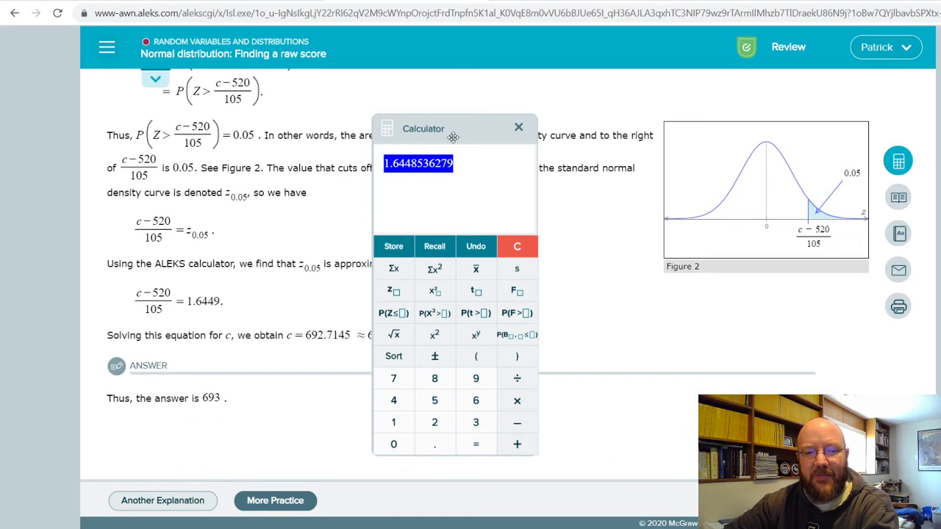
{"action": "left_click_drag", "start_coordinate": [453, 138], "coordinate": [599, 138]}
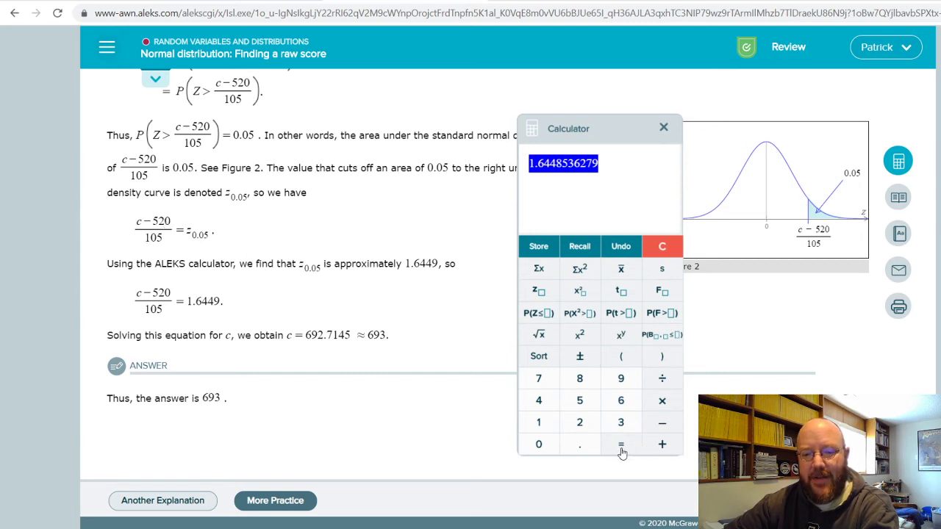
{"action": "left_click", "coordinate": [660, 402]}
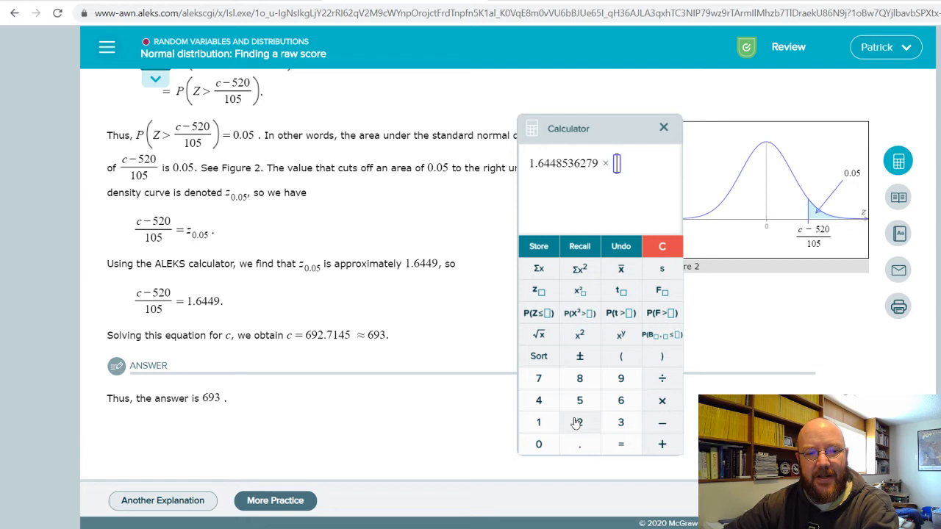
{"action": "left_click", "coordinate": [538, 422]}
{"action": "left_click", "coordinate": [540, 442]}
{"action": "left_click", "coordinate": [581, 403]}
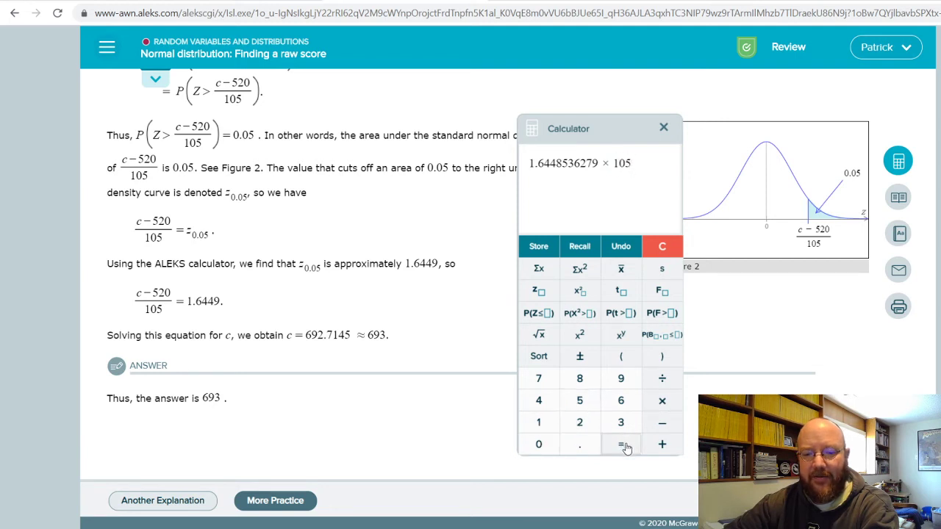
{"action": "left_click", "coordinate": [621, 444]}
{"action": "left_click", "coordinate": [661, 444]}
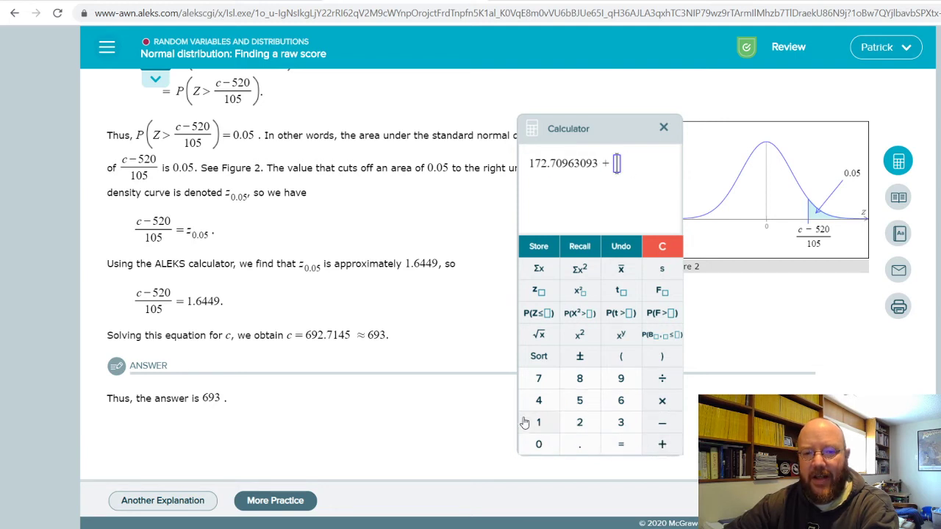
{"action": "left_click", "coordinate": [580, 401]}
{"action": "left_click", "coordinate": [580, 423]}
{"action": "left_click", "coordinate": [539, 444]}
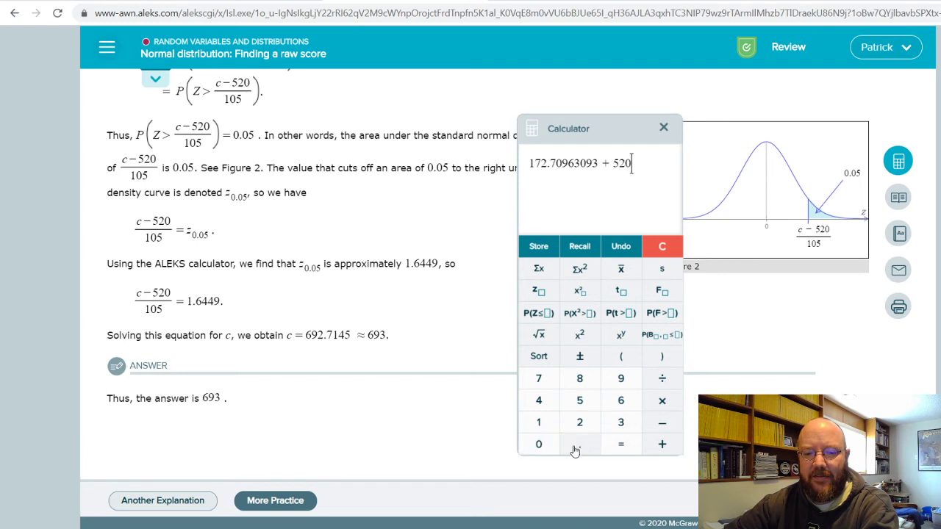
{"action": "left_click", "coordinate": [621, 444]}
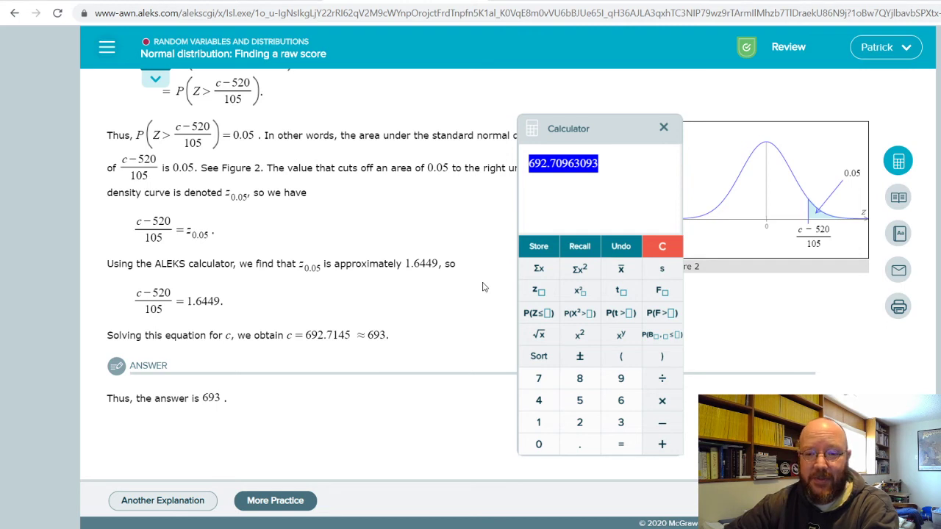
{"action": "scroll", "coordinate": [473, 297], "scroll_direction": "up", "scroll_amount": 1}
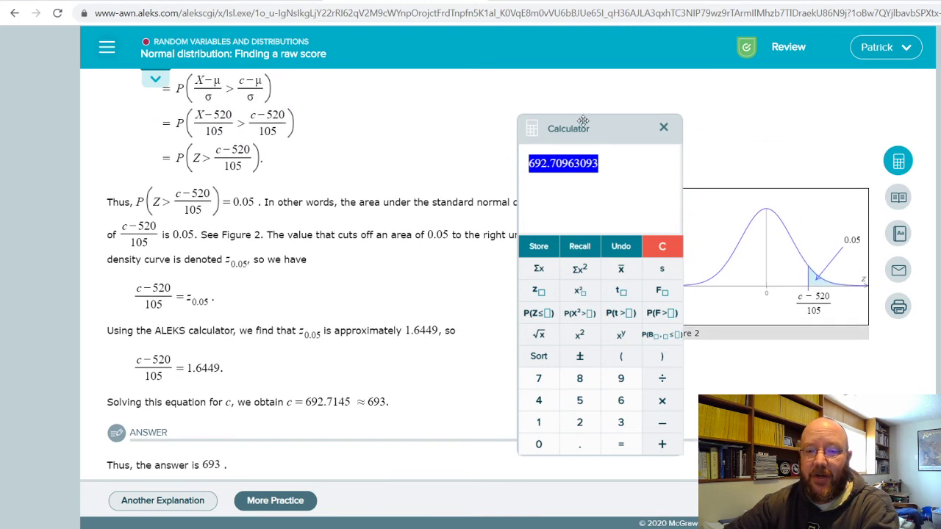
Clear the calculator, evaluate z for .95 as −1.6448536279, then close the calculator.
{"action": "left_click_drag", "start_coordinate": [578, 119], "coordinate": [462, 115]}
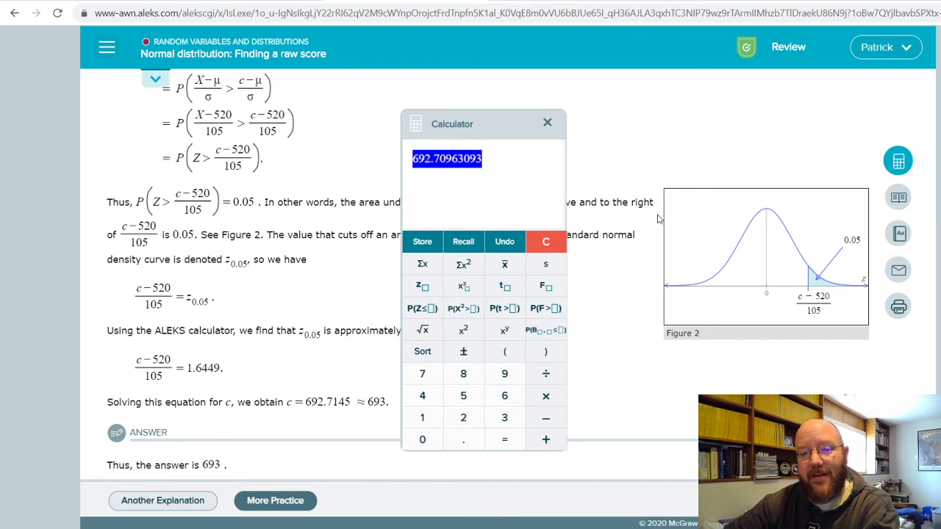
{"action": "left_click", "coordinate": [544, 244]}
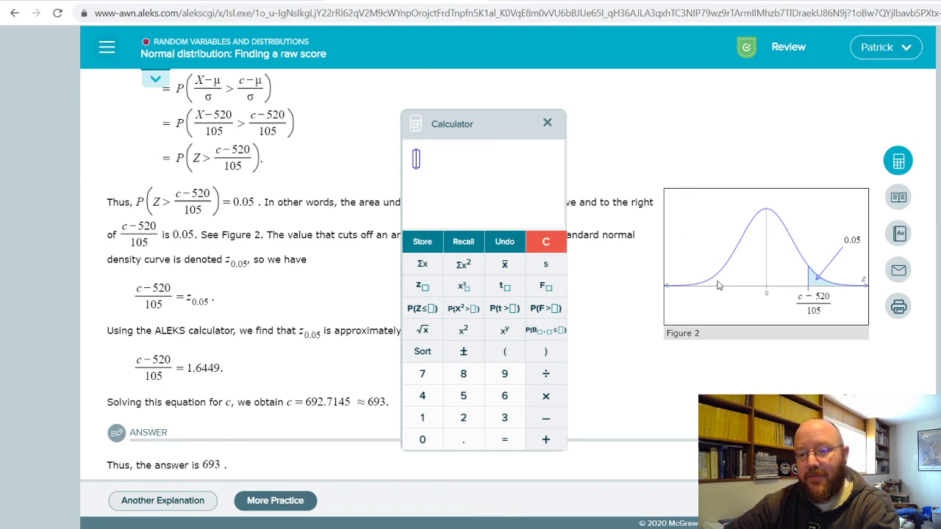
{"action": "left_click", "coordinate": [505, 373]}
{"action": "left_click", "coordinate": [545, 242]}
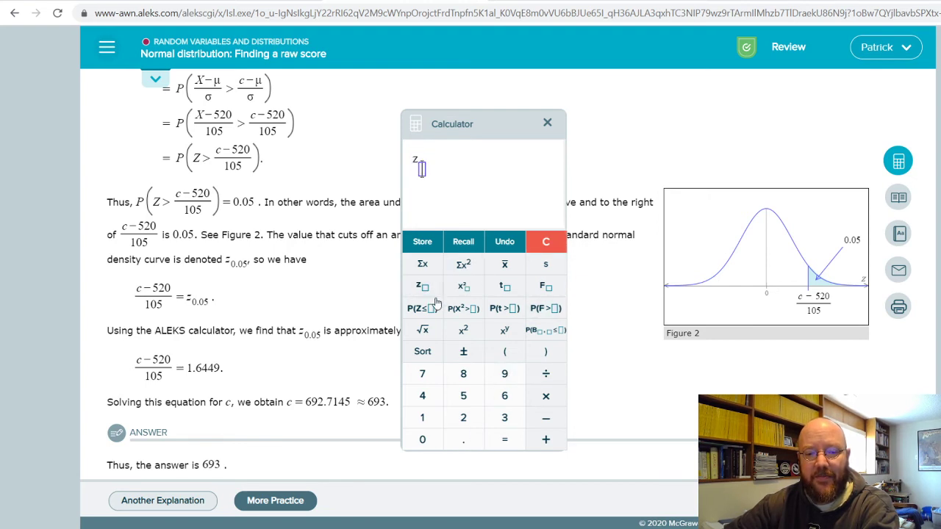
{"action": "left_click", "coordinate": [470, 441]}
{"action": "left_click", "coordinate": [504, 374]}
{"action": "left_click", "coordinate": [471, 394]}
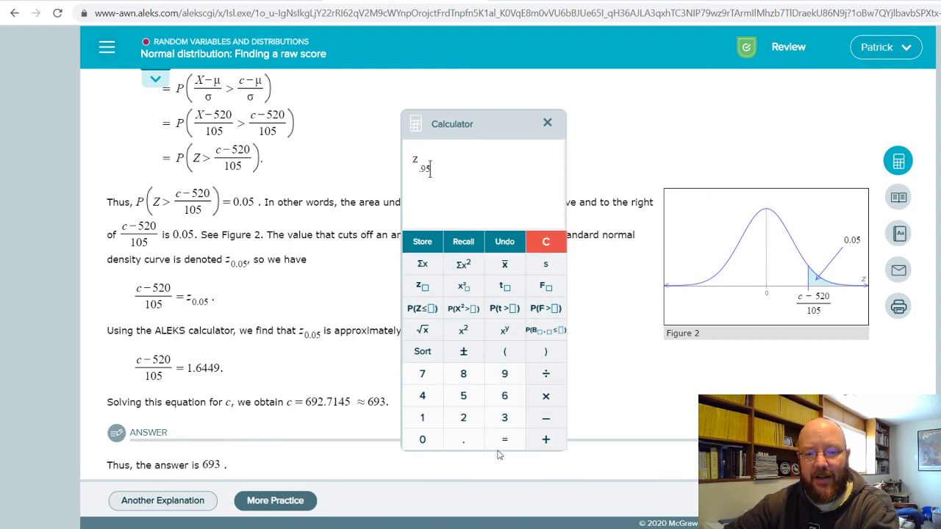
{"action": "left_click", "coordinate": [502, 441]}
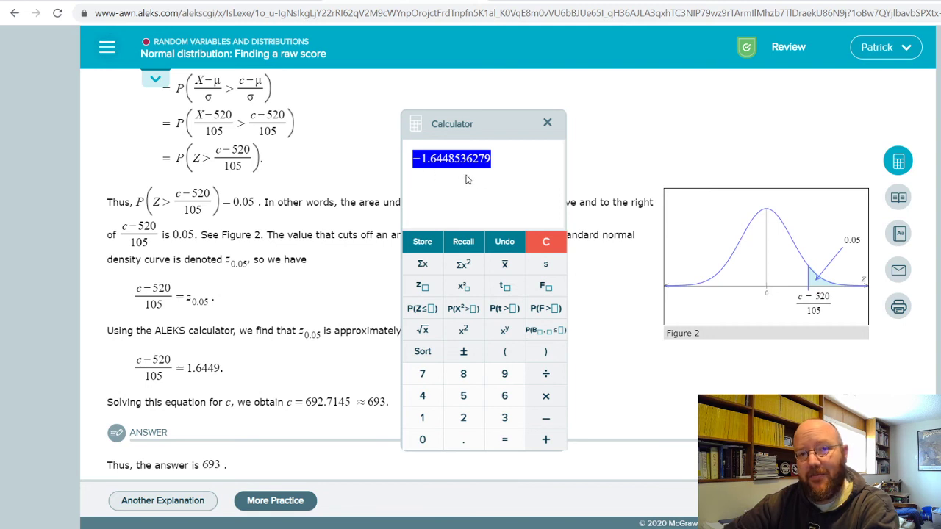
{"action": "left_click", "coordinate": [547, 125]}
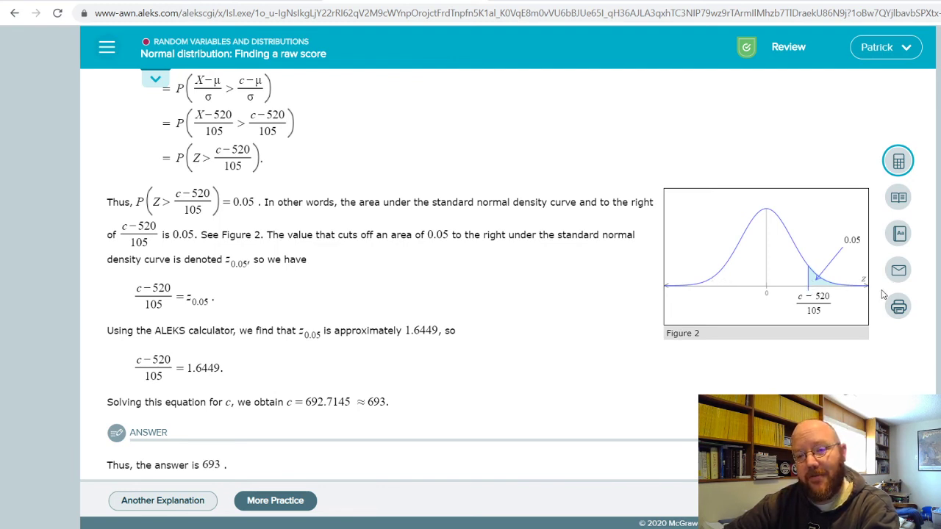
{"action": "left_click", "coordinate": [898, 161]}
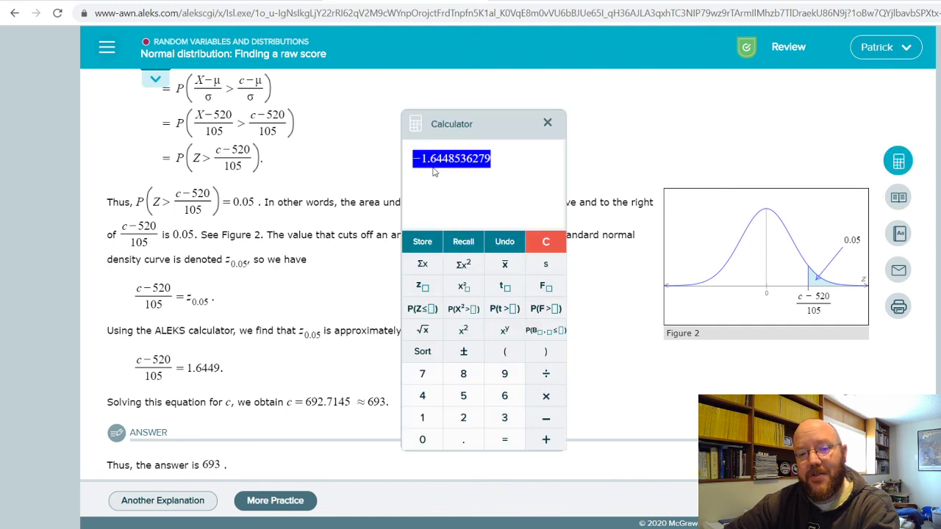
{"action": "left_click", "coordinate": [545, 241]}
{"action": "left_click", "coordinate": [422, 286]}
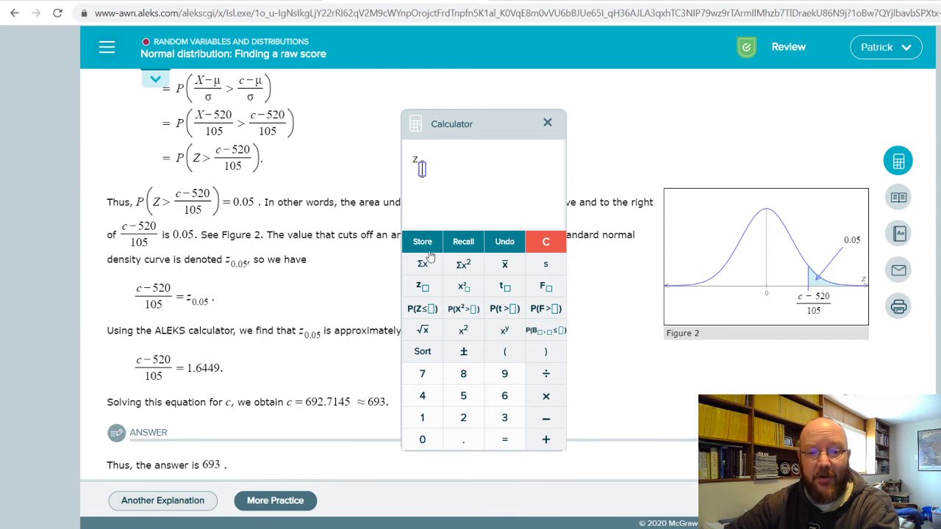
{"action": "left_click", "coordinate": [548, 123]}
{"action": "scroll", "coordinate": [516, 326], "scroll_direction": "up", "scroll_amount": 3}
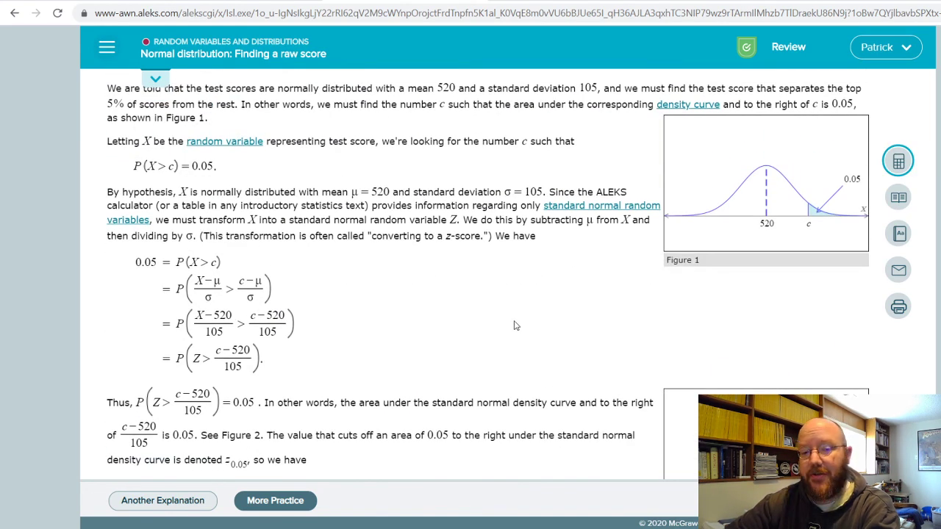
{"action": "scroll", "coordinate": [506, 343], "scroll_direction": "down", "scroll_amount": 4}
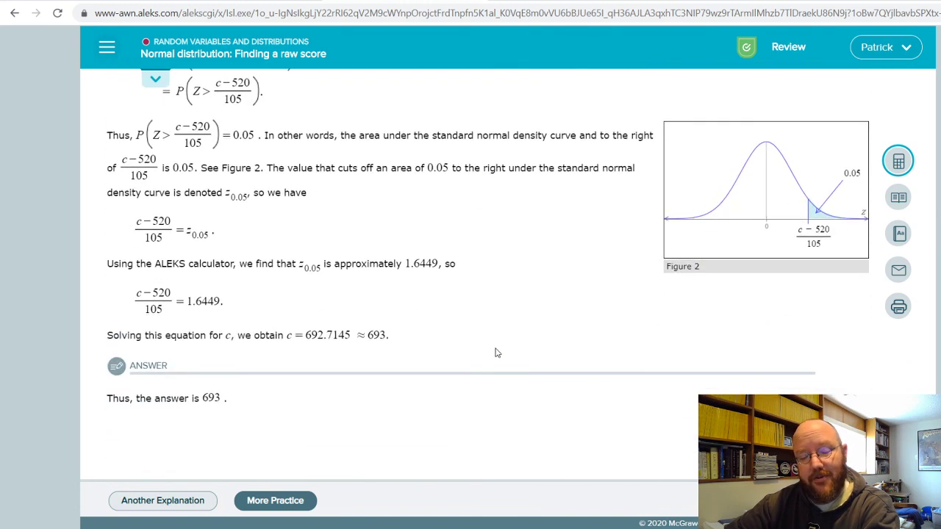